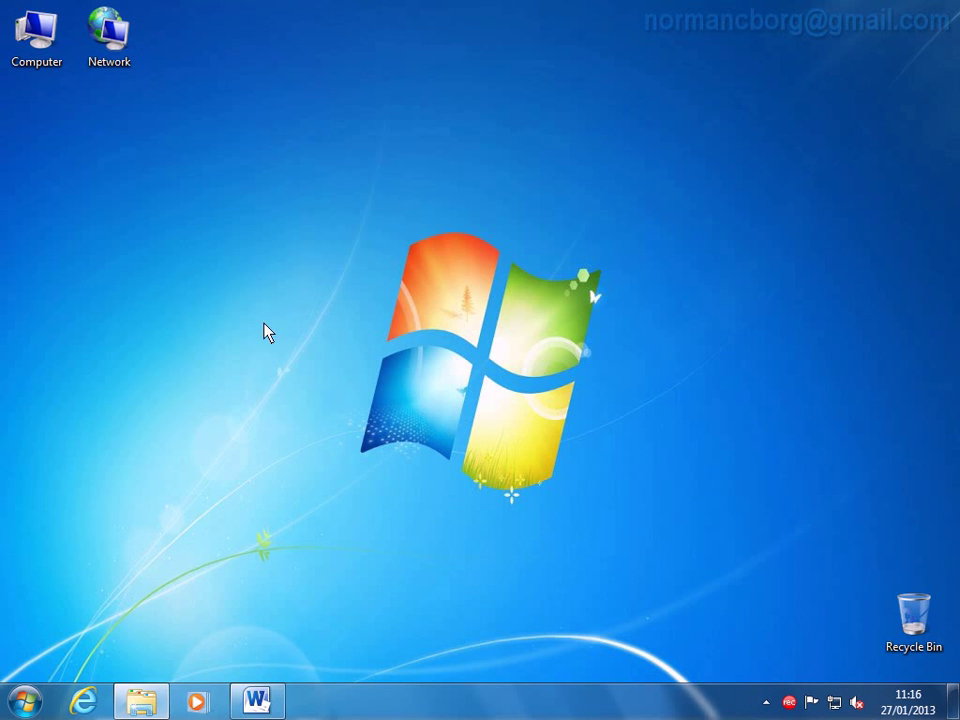
- Switch to the open Word document 12 TC prova1 and turn on Track Changes
left_click(257, 704)
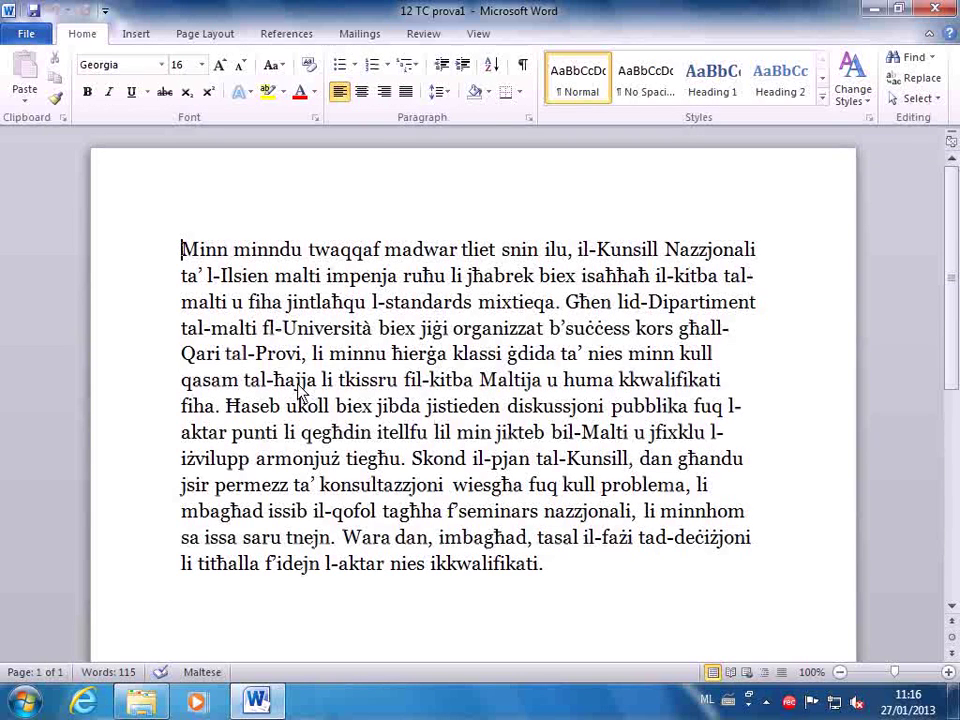
left_click(423, 34)
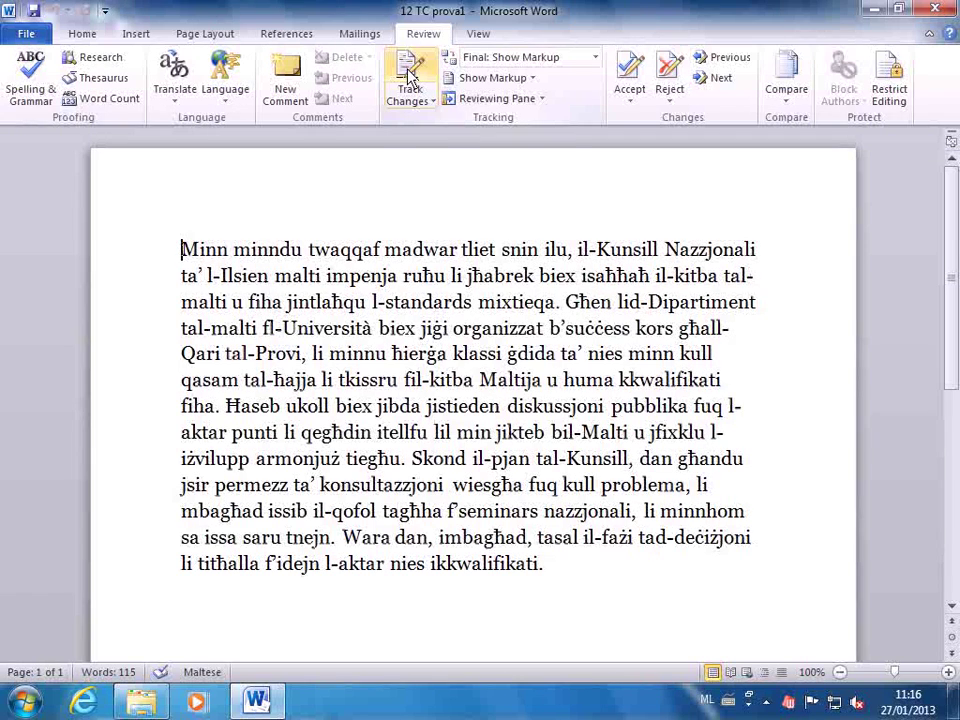
left_click(409, 77)
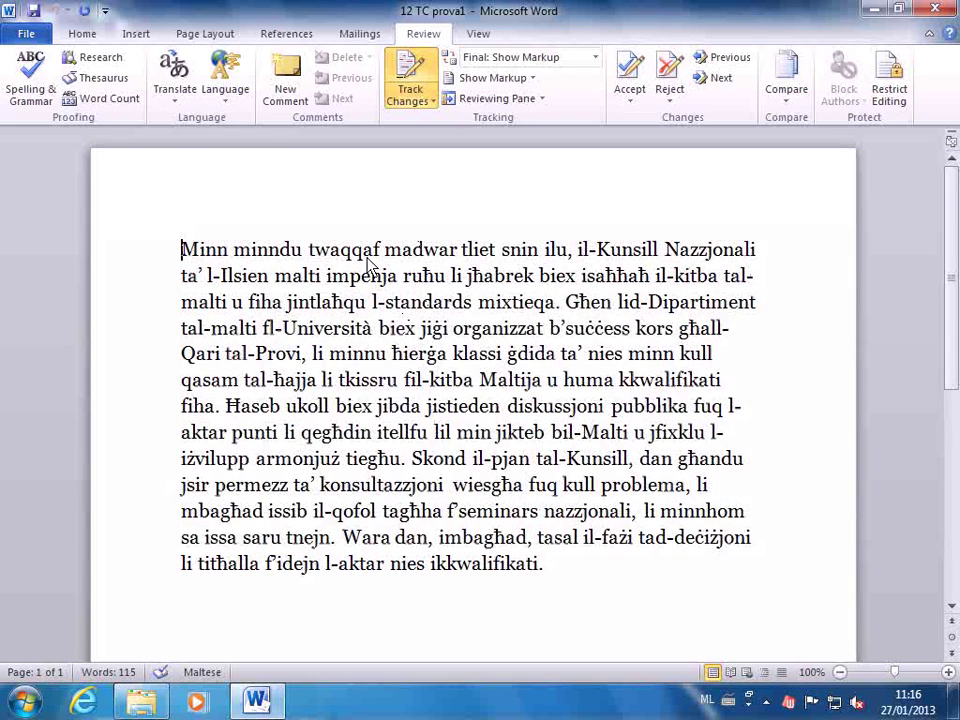
- Correct "minndu" to "mindu" in the first line and "l-standards" to "l-istandards" in the third line
left_click(280, 252)
key("BackSpace")
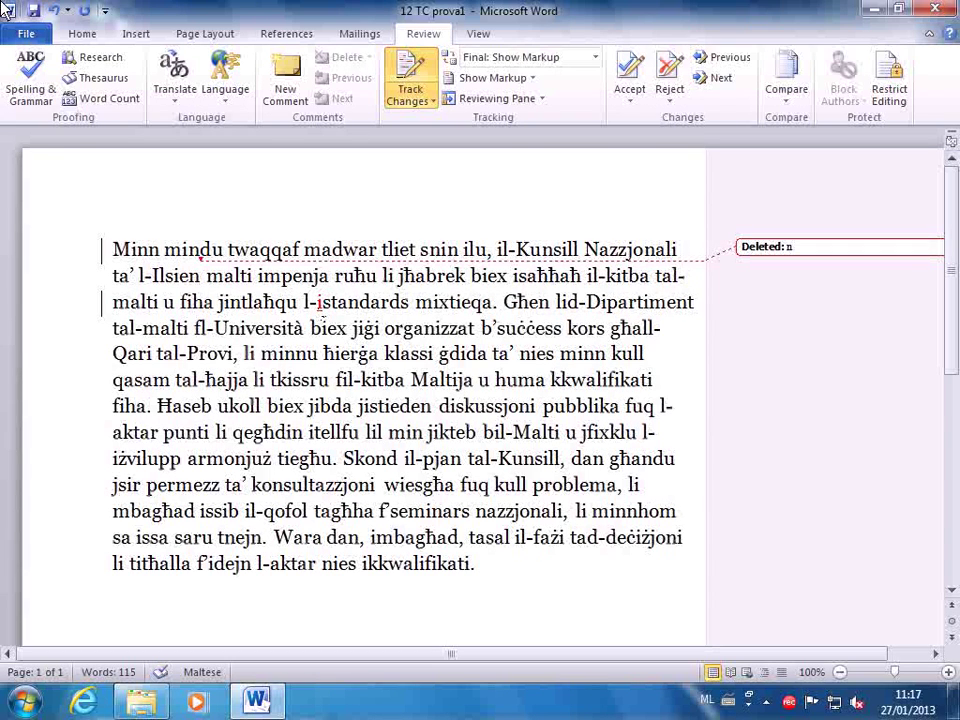
type("i")
- Delete the space before "Ħaseb" and start a new paragraph at that word
left_click_drag(114, 407, 183, 418)
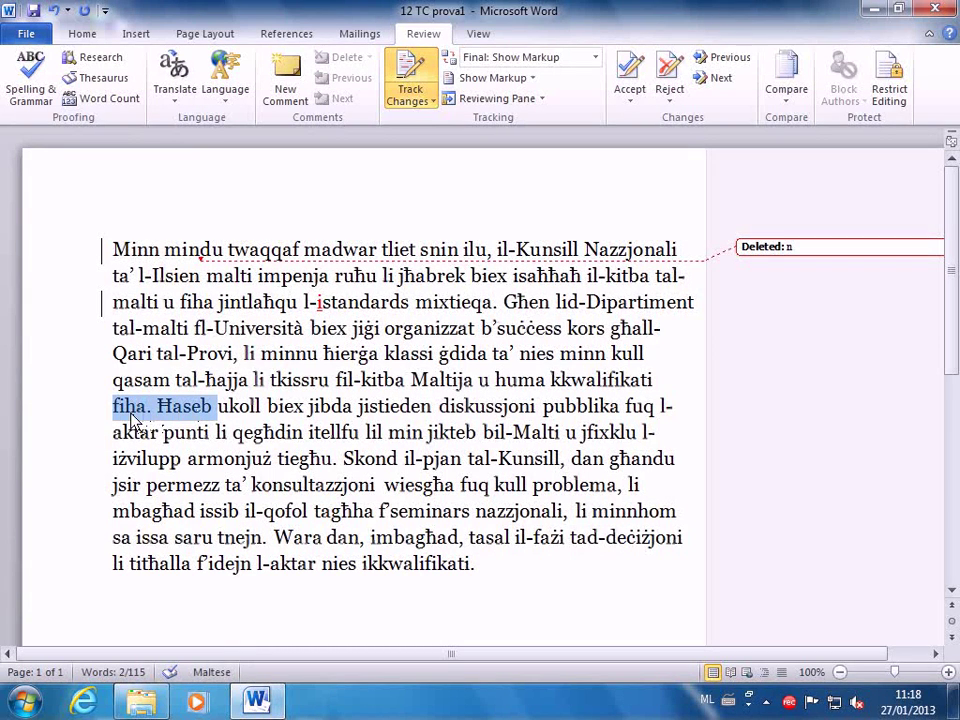
left_click(158, 410)
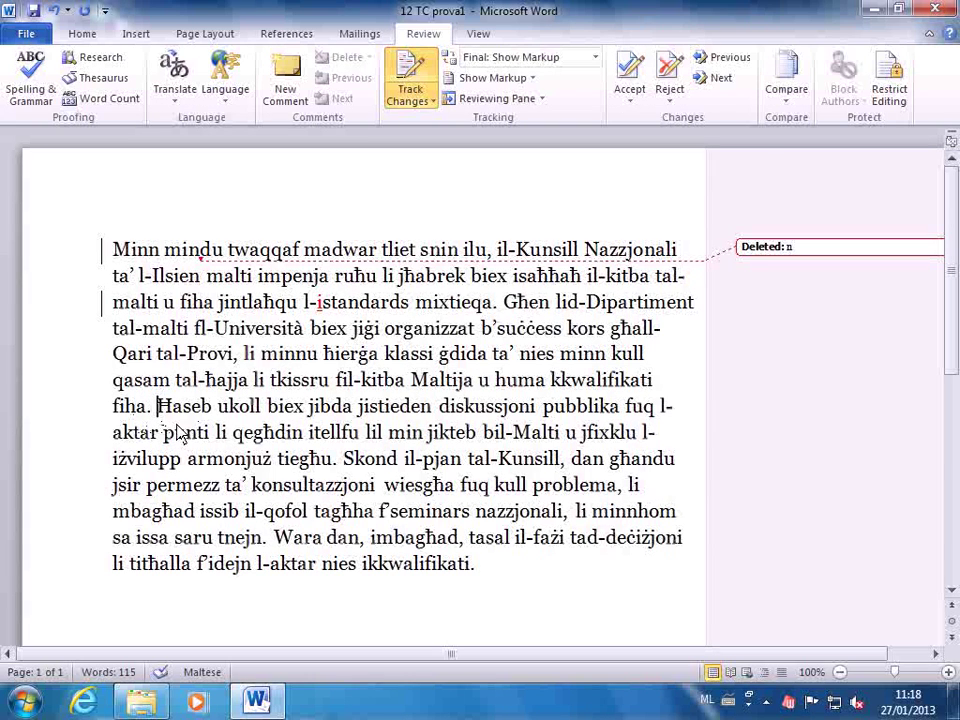
key("BackSpace")
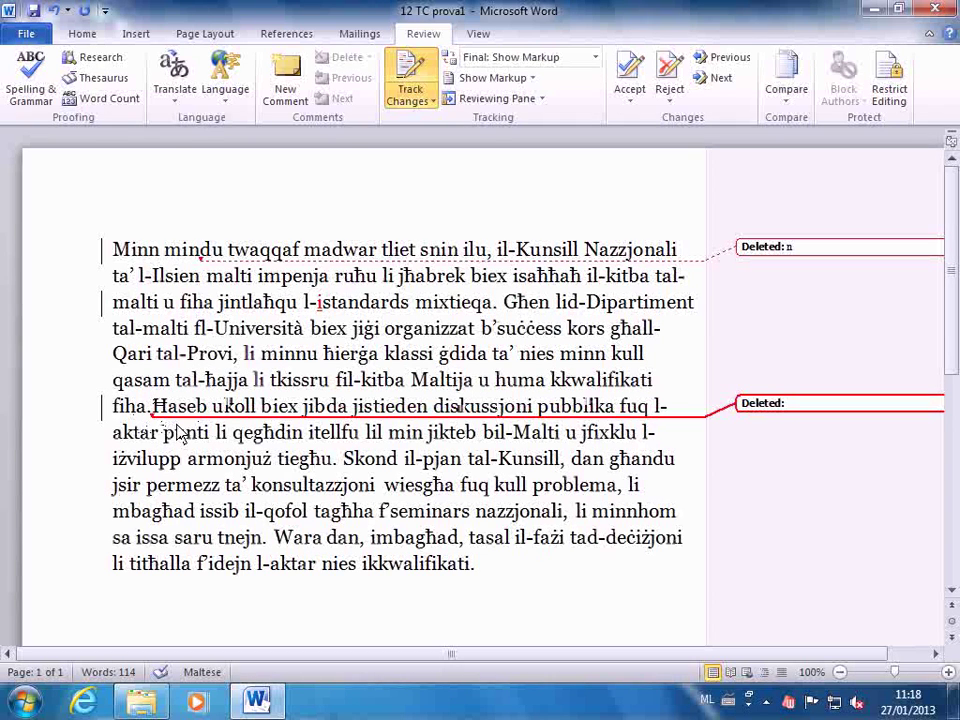
key("Return")
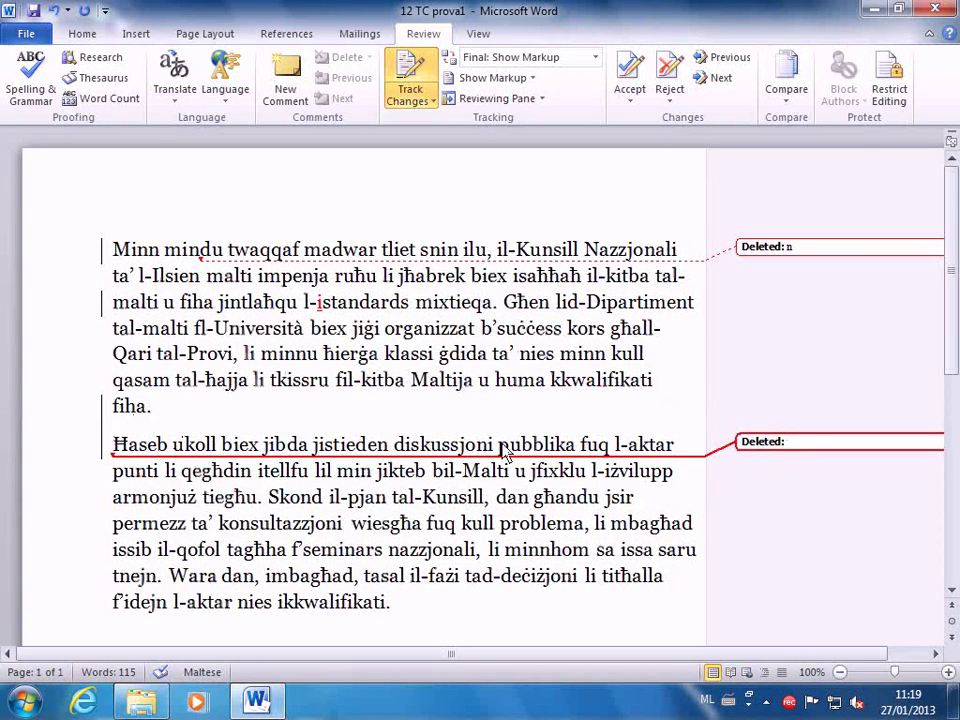
- Make the phrase "Qari tal-Provi" bold and check the details of the tracked formatting change
double_click(128, 362)
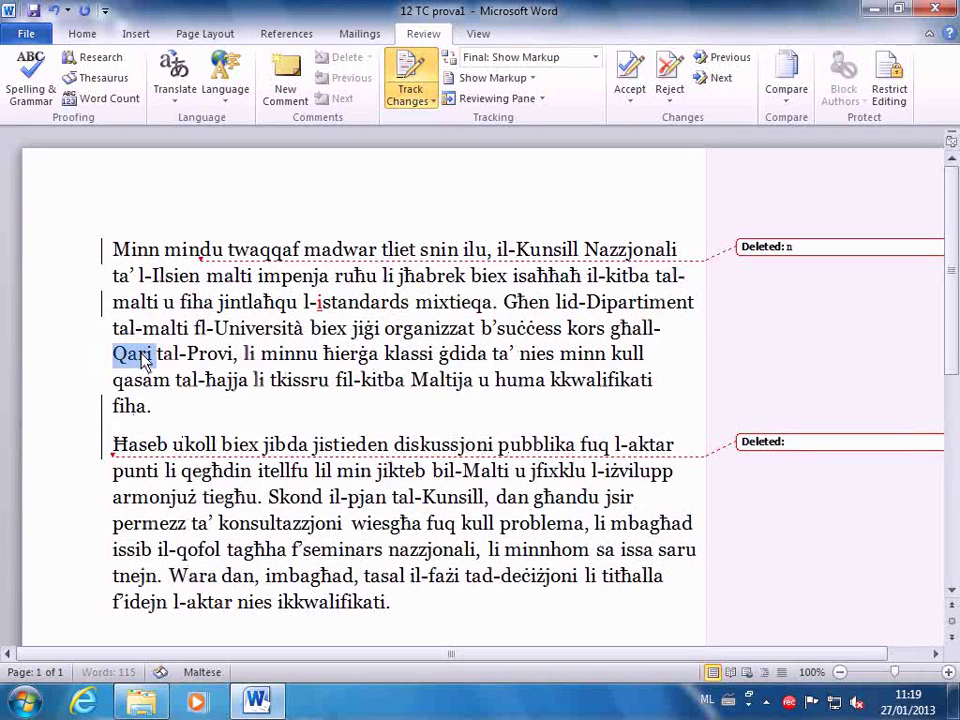
left_click_drag(145, 362, 214, 369)
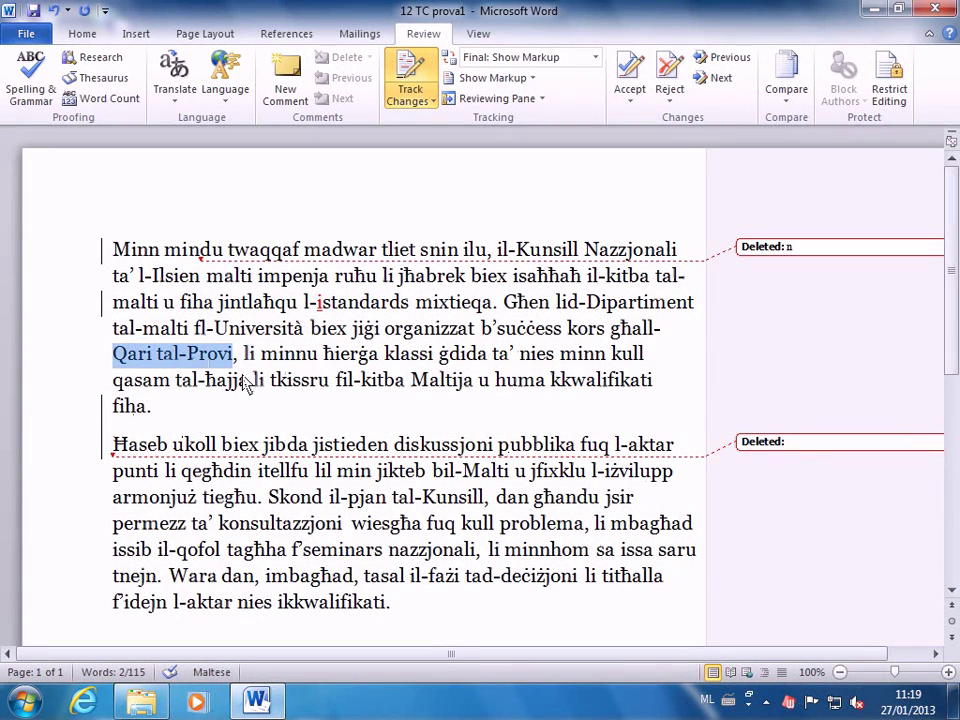
left_click(83, 36)
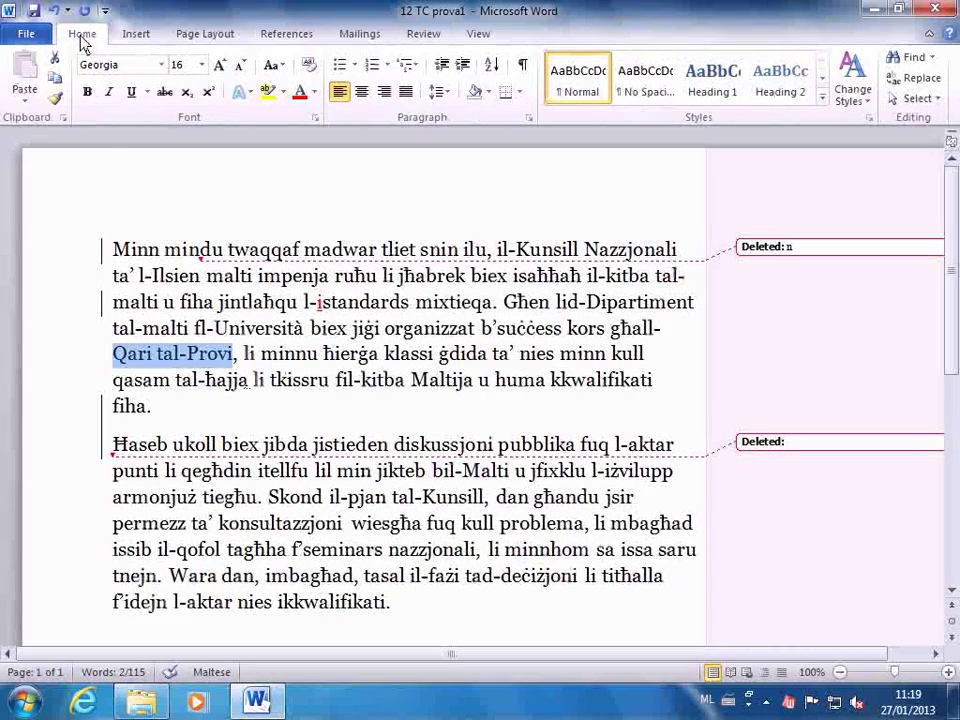
left_click(88, 93)
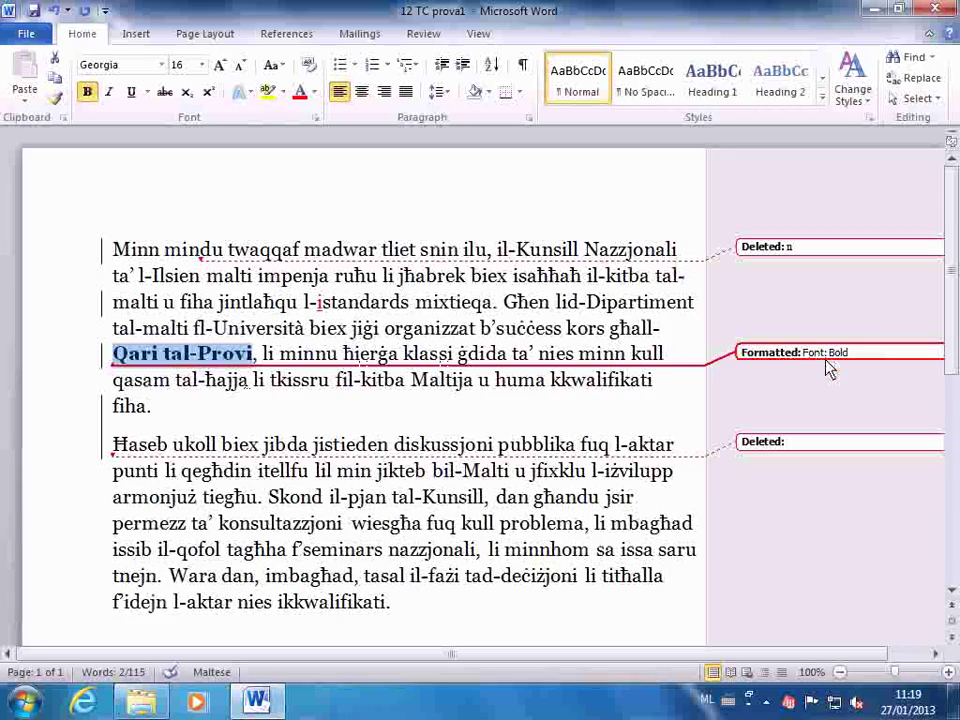
mouse_move(822, 362)
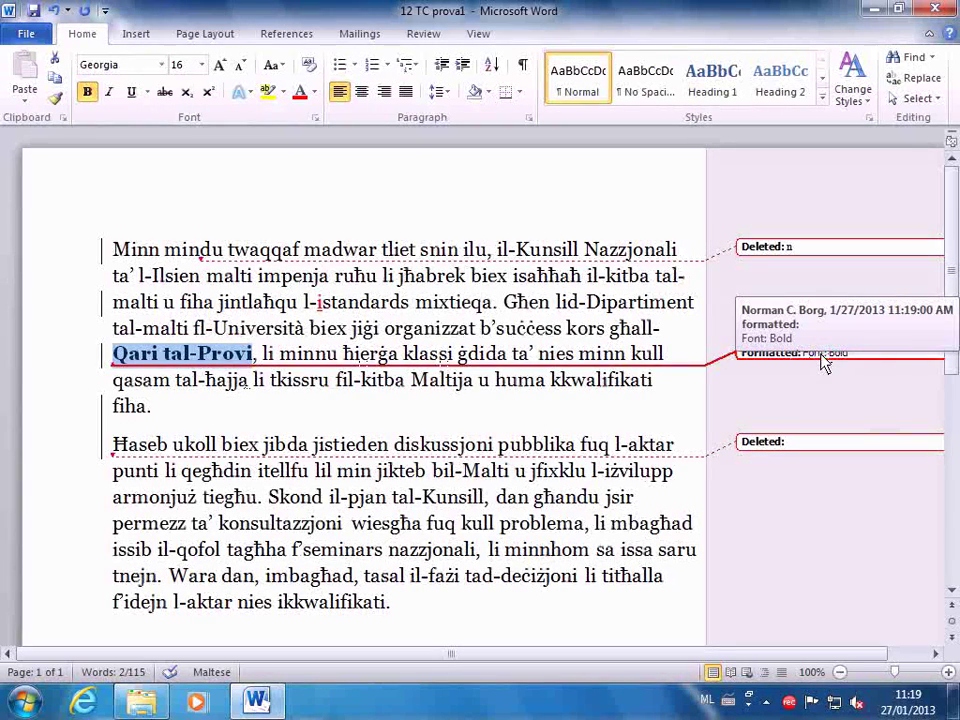
- Replace every lowercase "malti" with "Malti" throughout the document, with case matching enabled
double_click(230, 279)
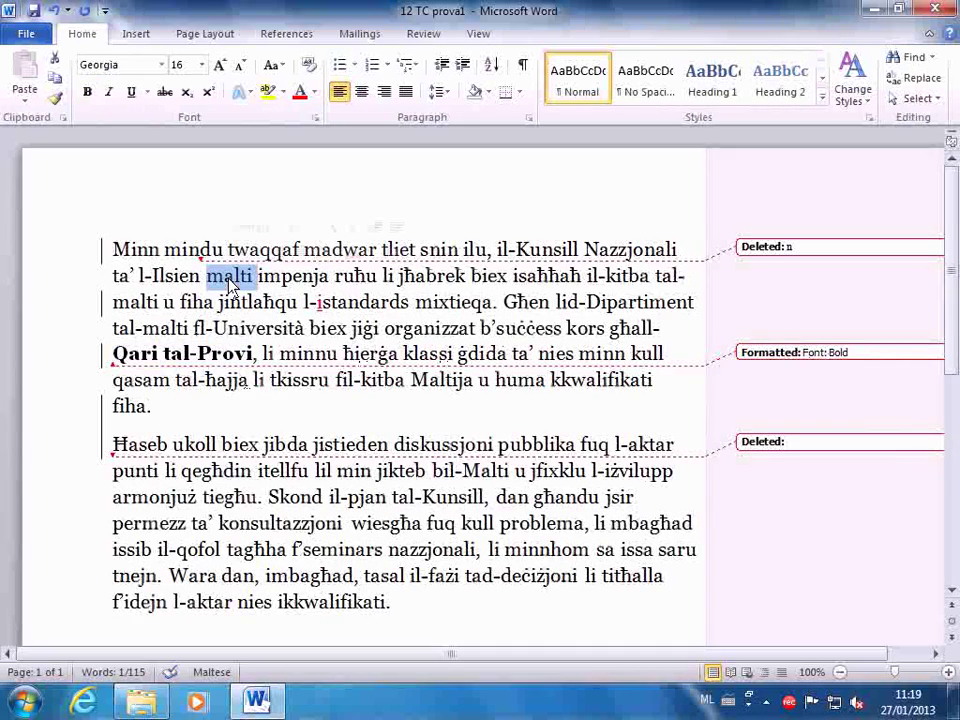
double_click(134, 306)
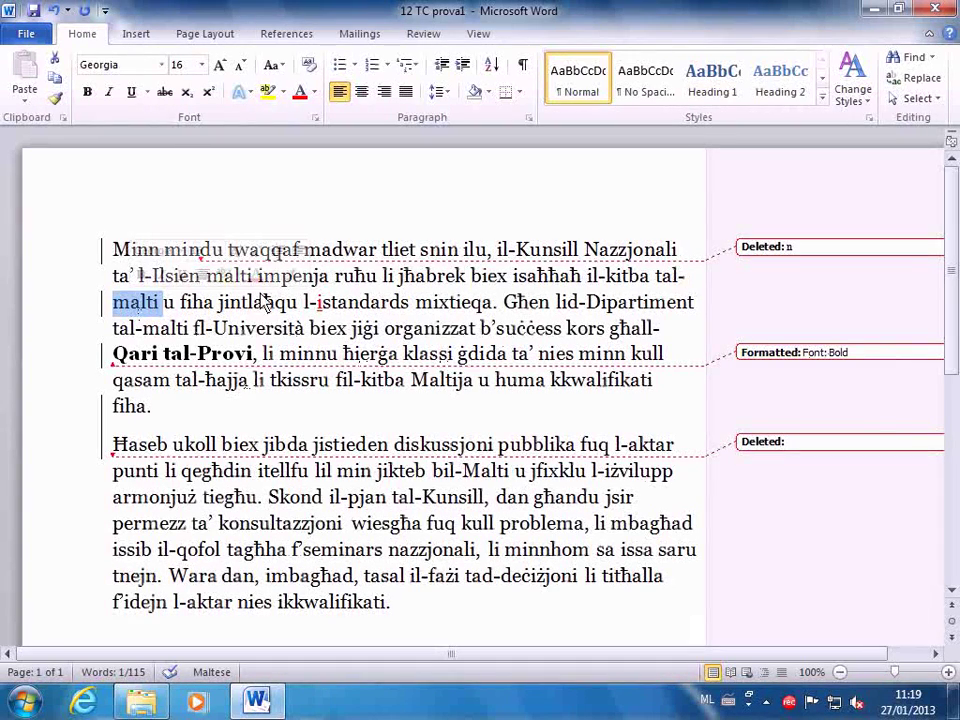
key("ctrl+Home")
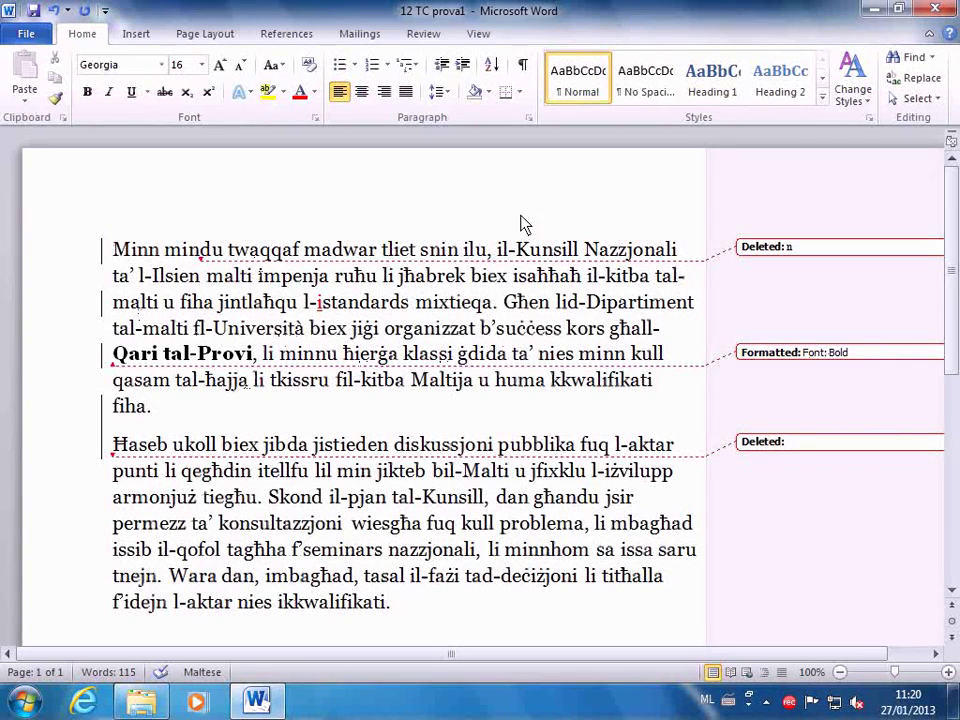
left_click(912, 80)
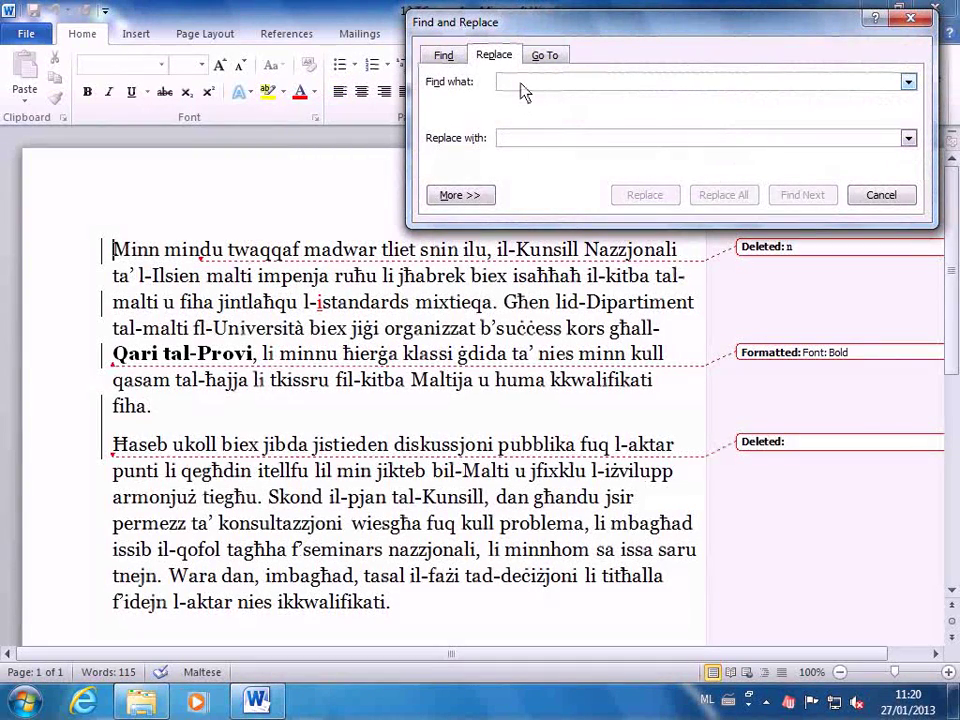
type("malti")
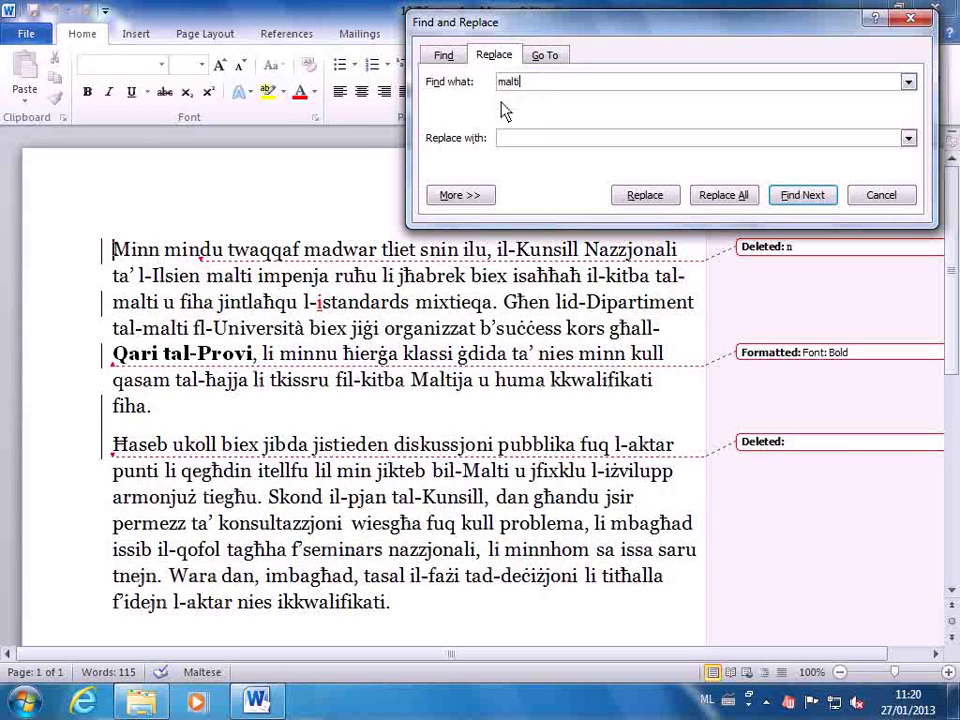
left_click(504, 139)
type("Malti")
left_click(454, 197)
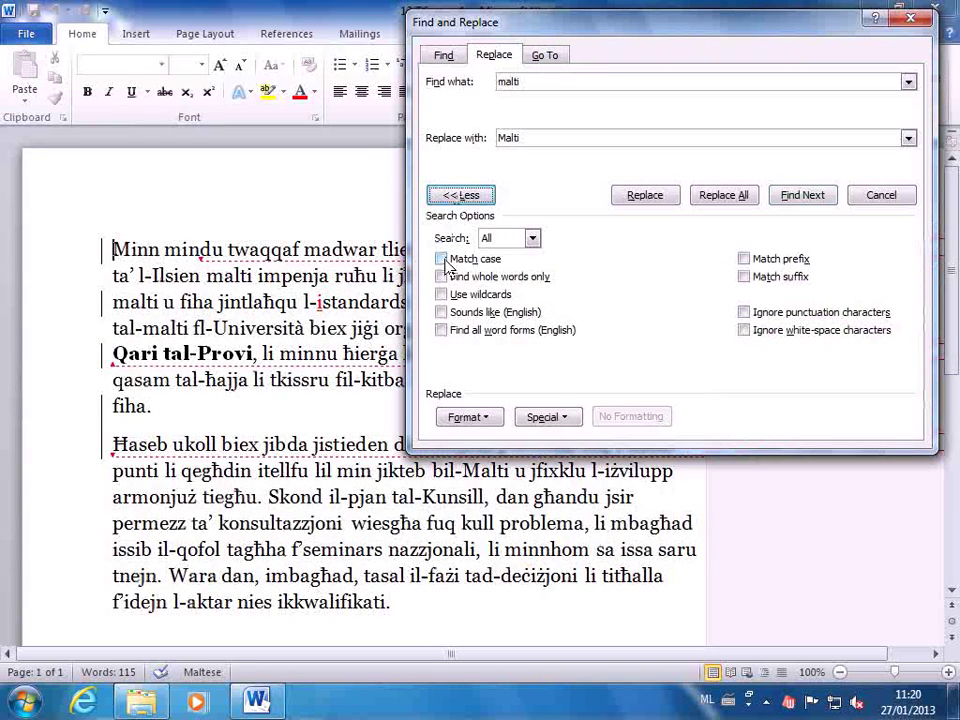
left_click(441, 259)
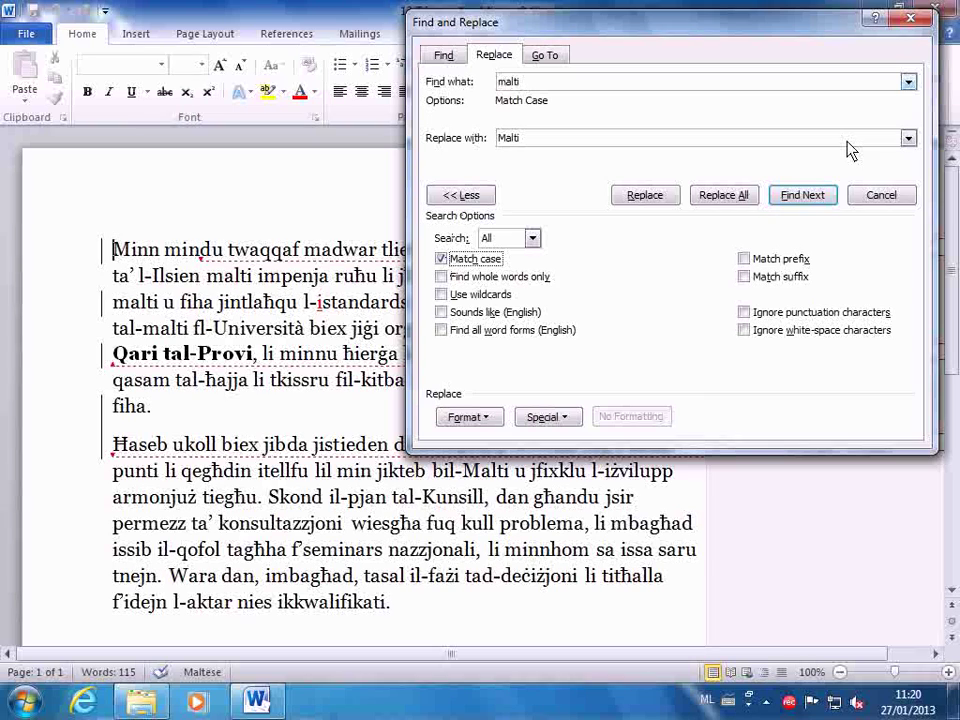
left_click(722, 196)
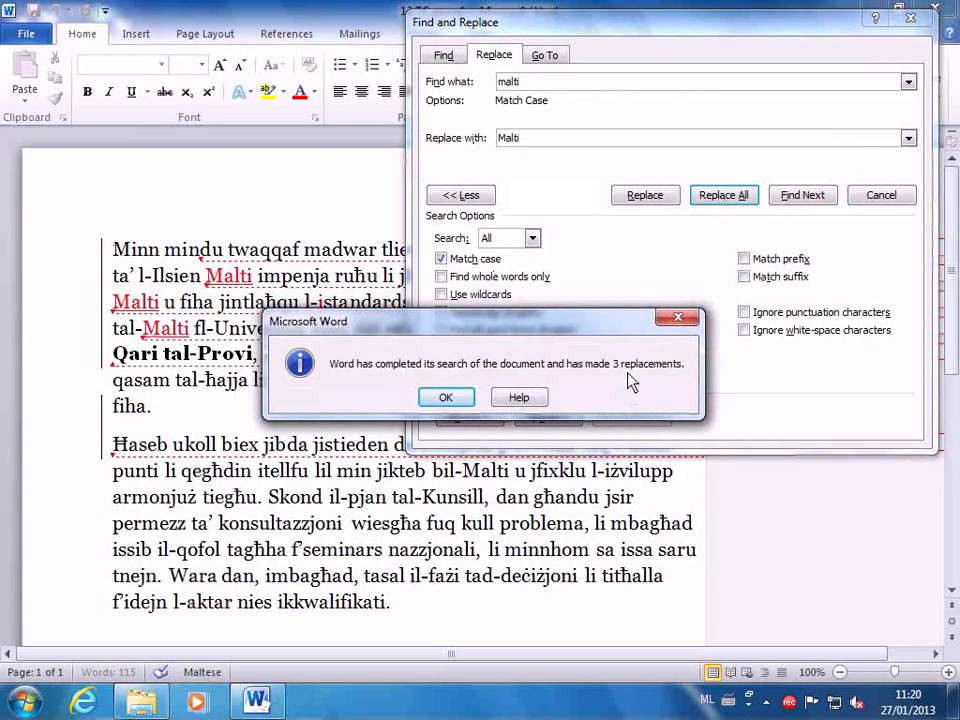
left_click(444, 399)
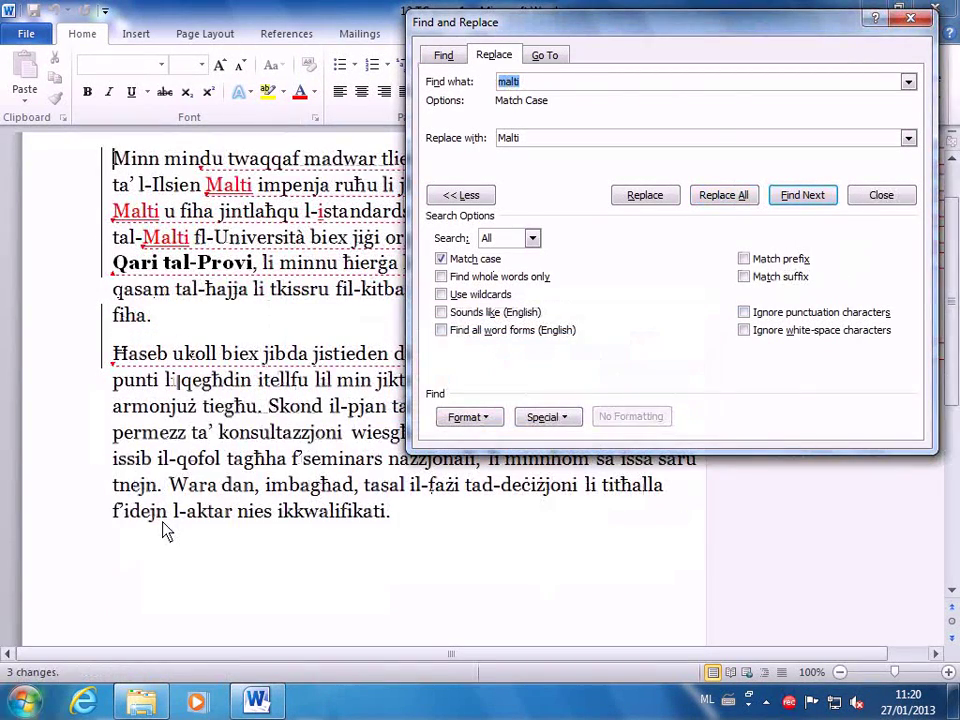
left_click(890, 198)
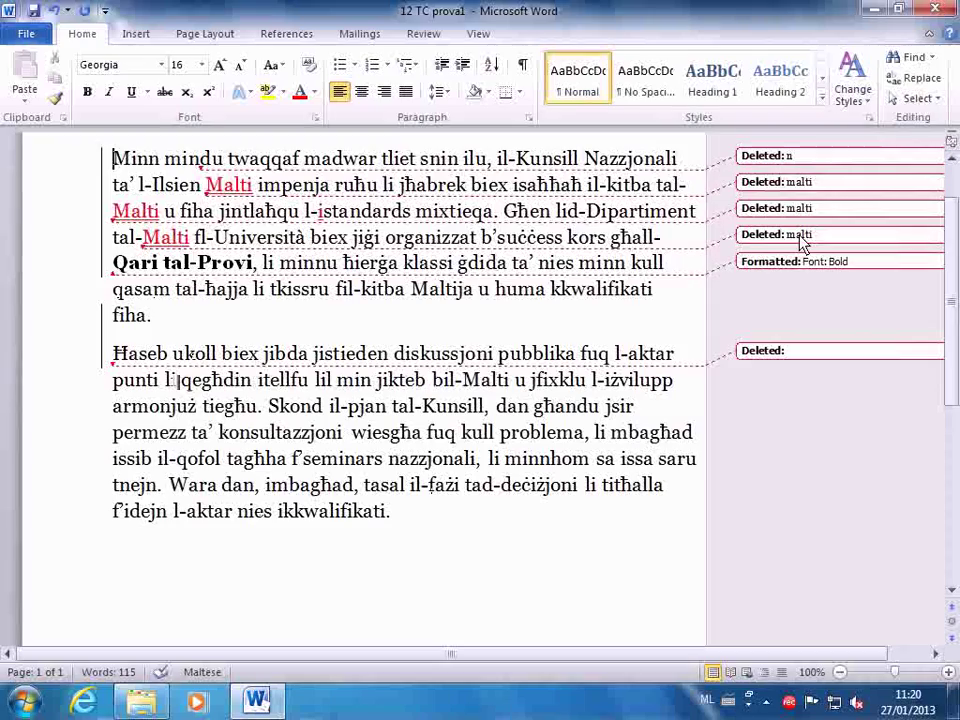
- Examine the tracked "Malti" replacements in the first paragraph and their revision details
scroll(772, 434, "up", 2)
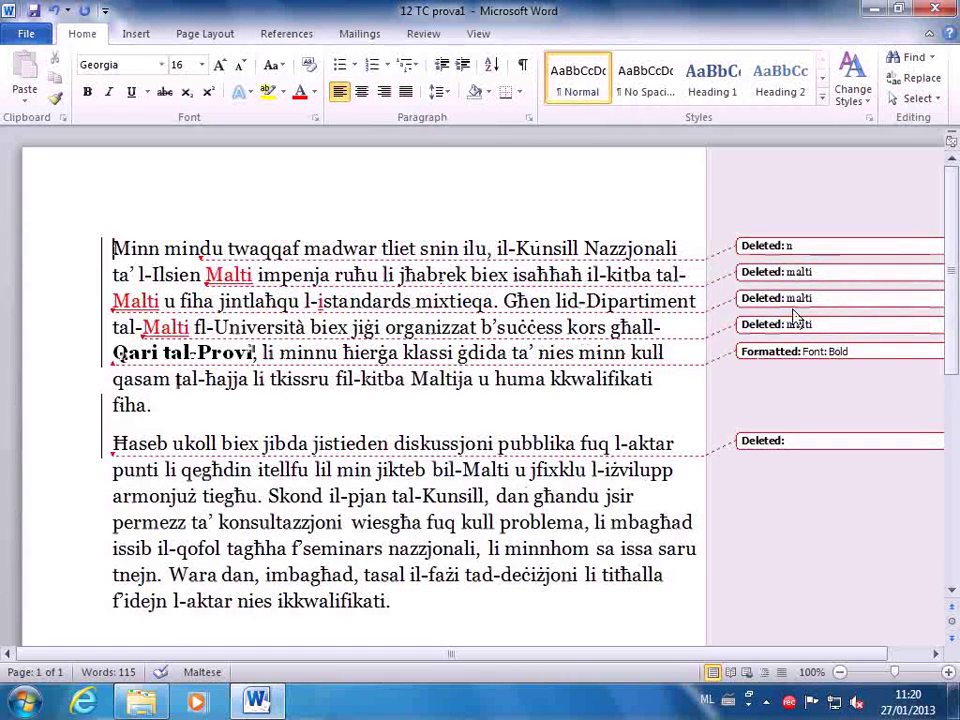
mouse_move(797, 333)
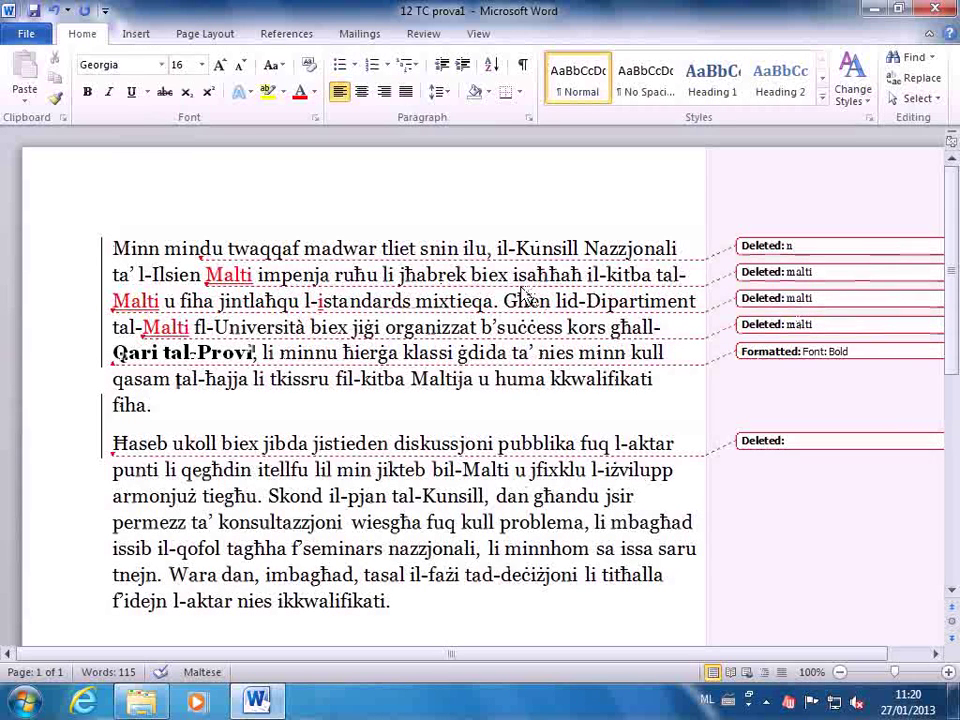
double_click(226, 275)
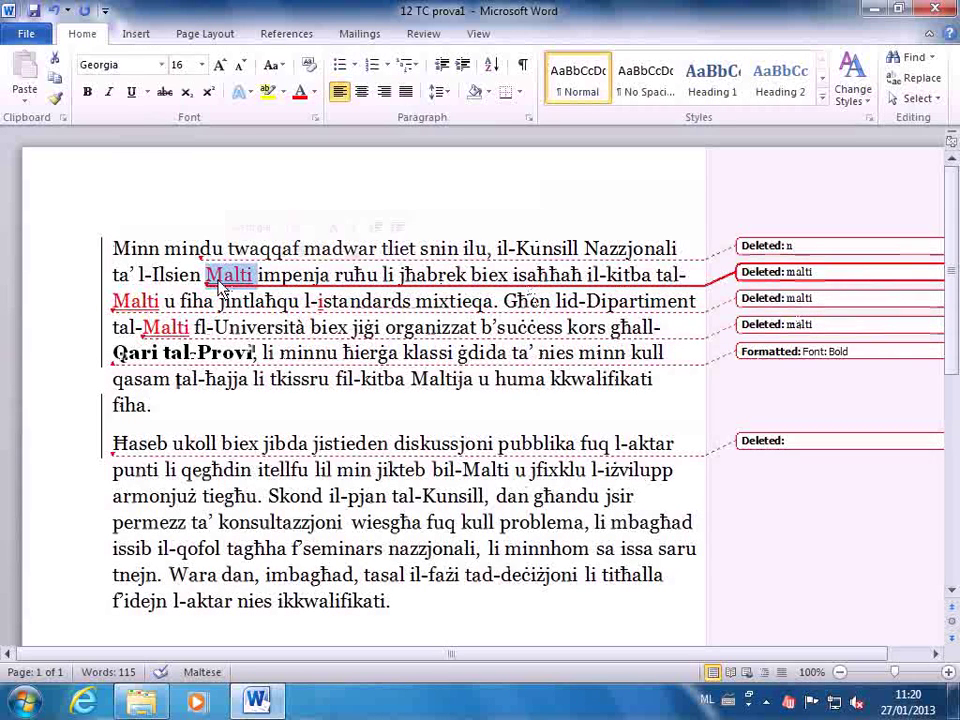
double_click(138, 302)
double_click(164, 328)
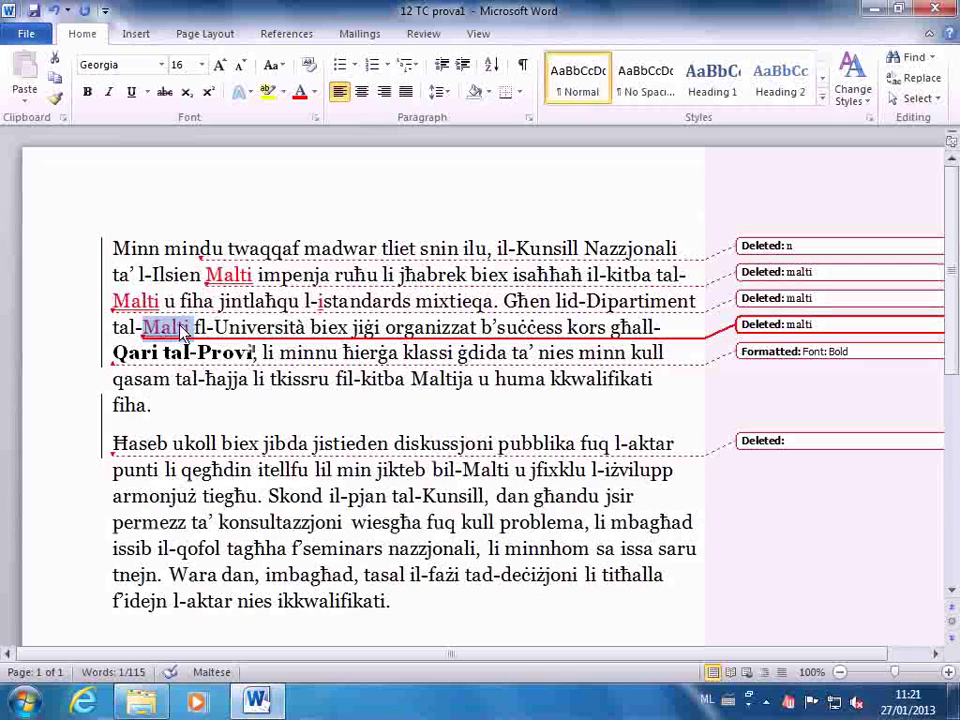
mouse_move(183, 336)
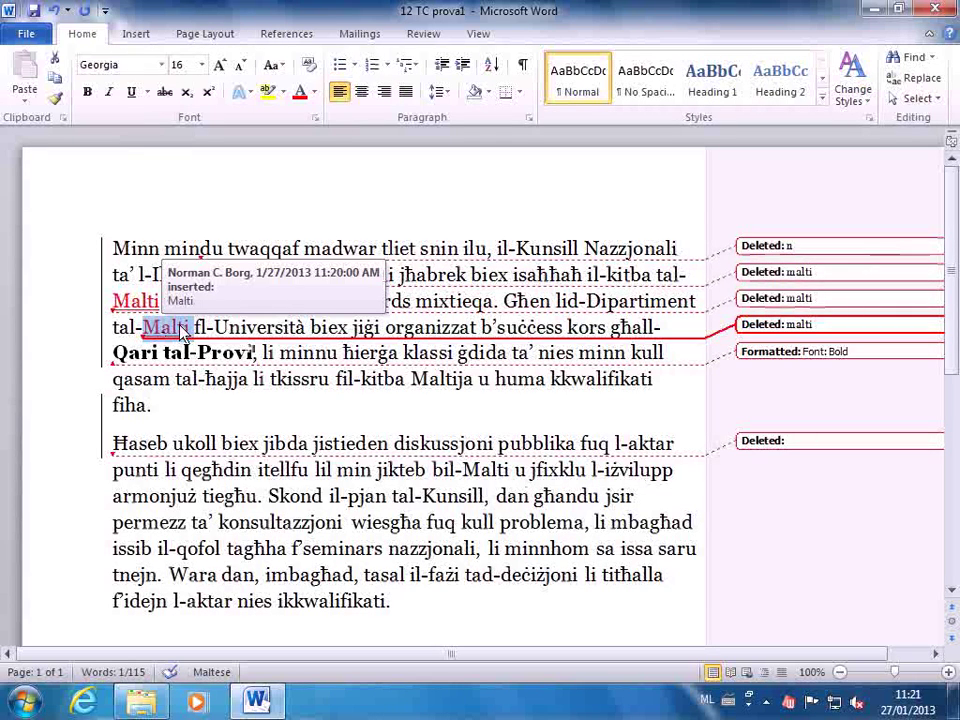
- Correct "Skond" to "Skont" in the second paragraph
left_click(322, 500)
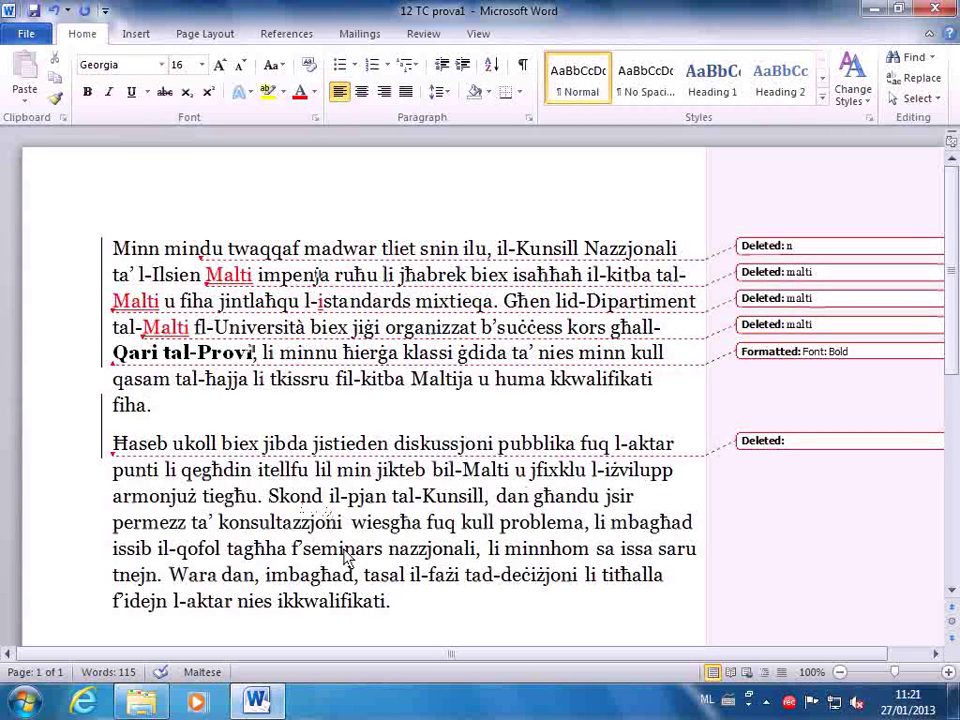
key("BackSpace")
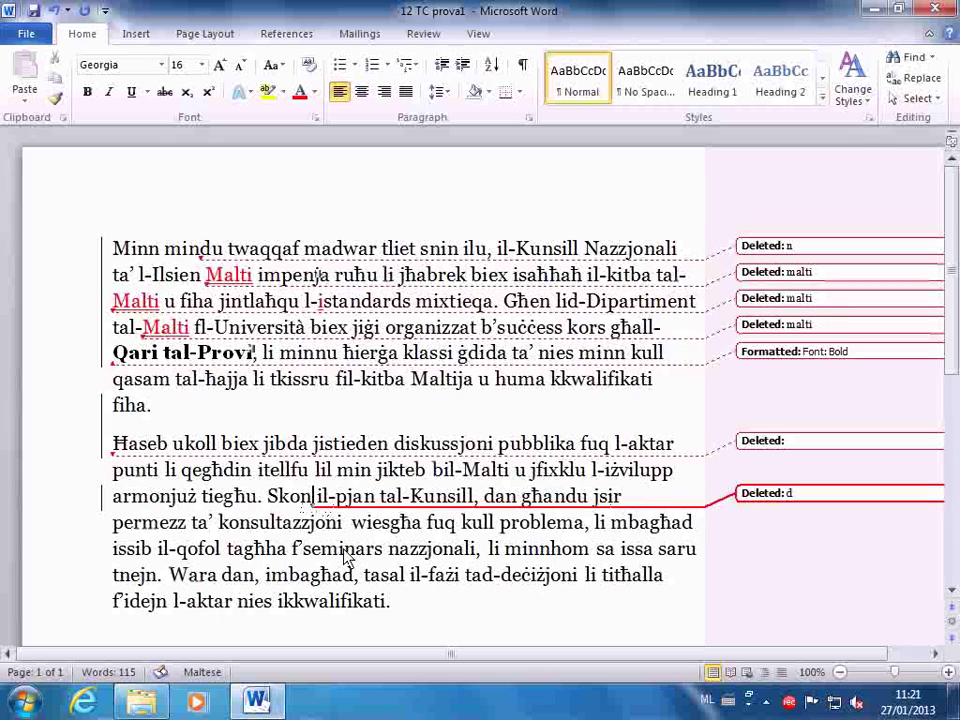
type("t")
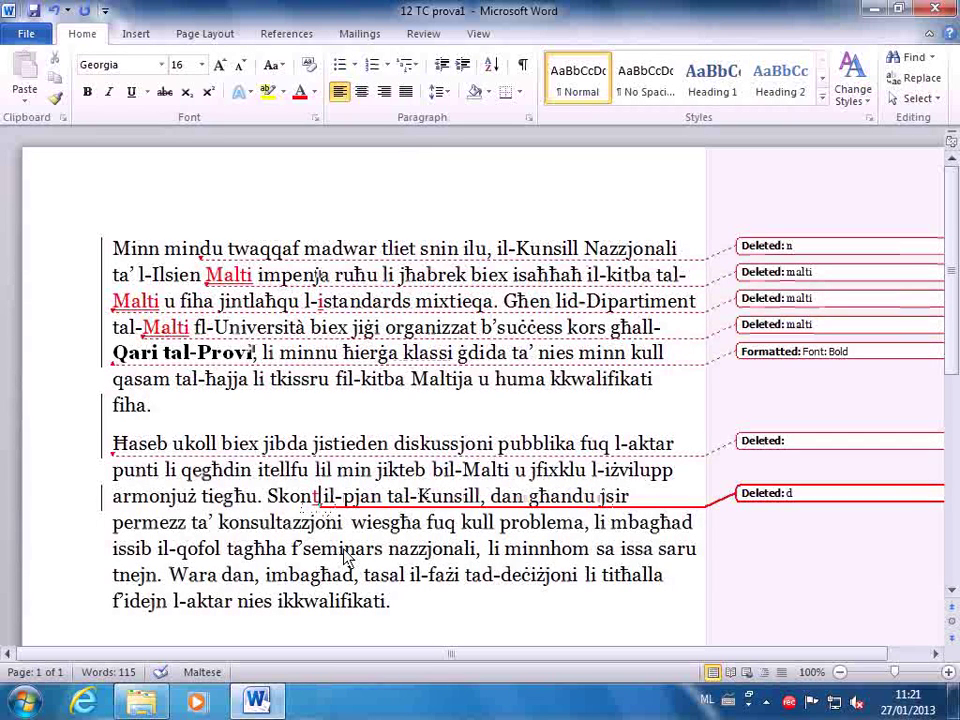